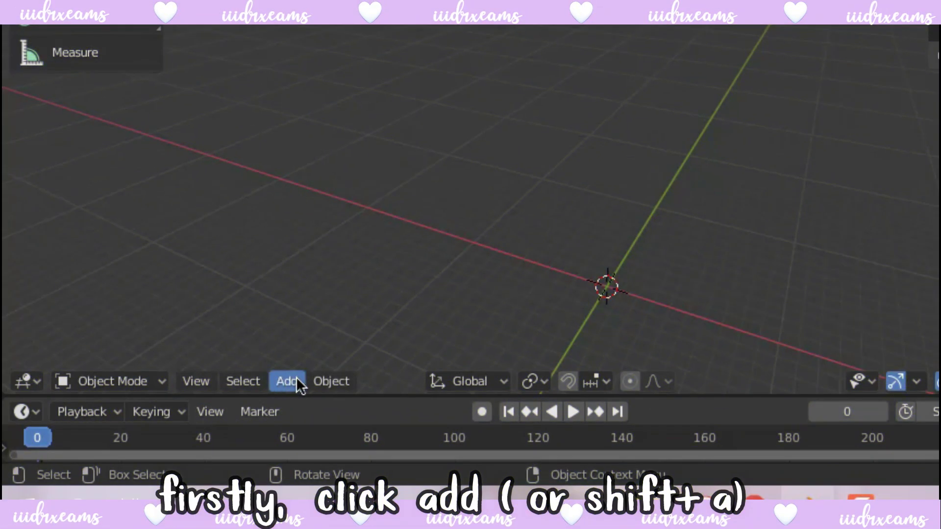
# Step: Add a Bezier circle curve at the scene origin and orbit the view around it
pyautogui.click(296, 378)
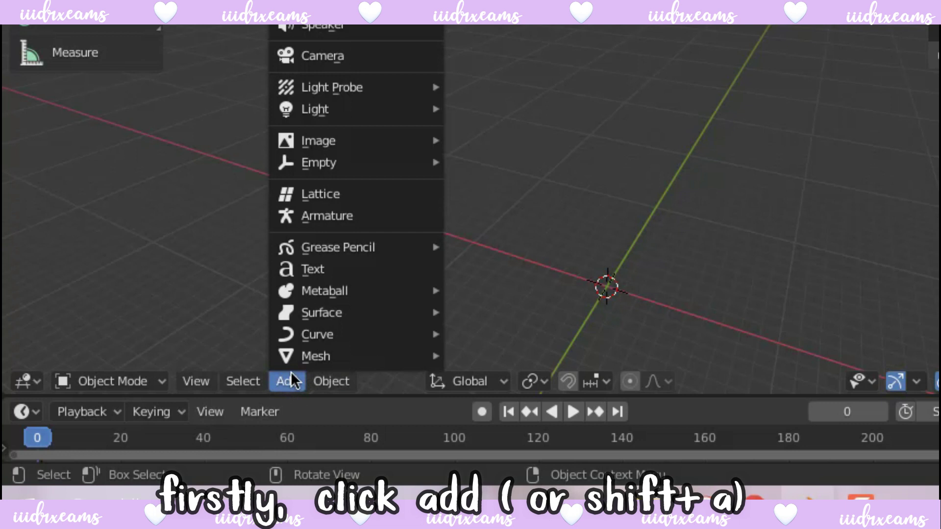
pyautogui.moveTo(339, 334)
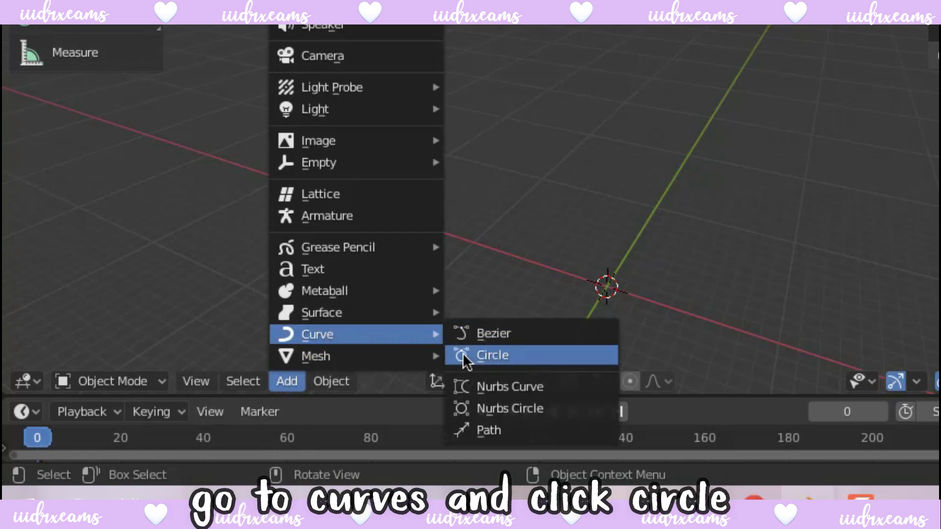
pyautogui.click(482, 360)
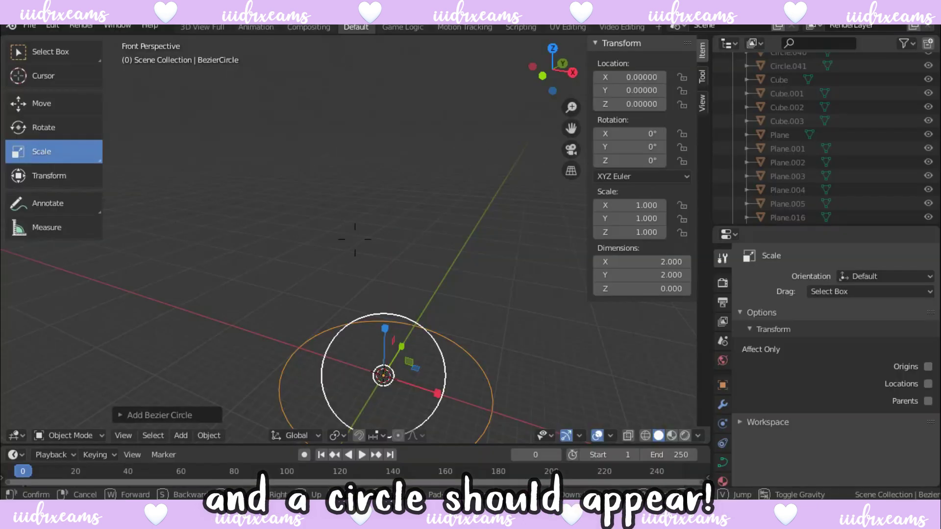
pyautogui.moveTo(367, 376); pyautogui.dragTo(356, 244, button='middle')
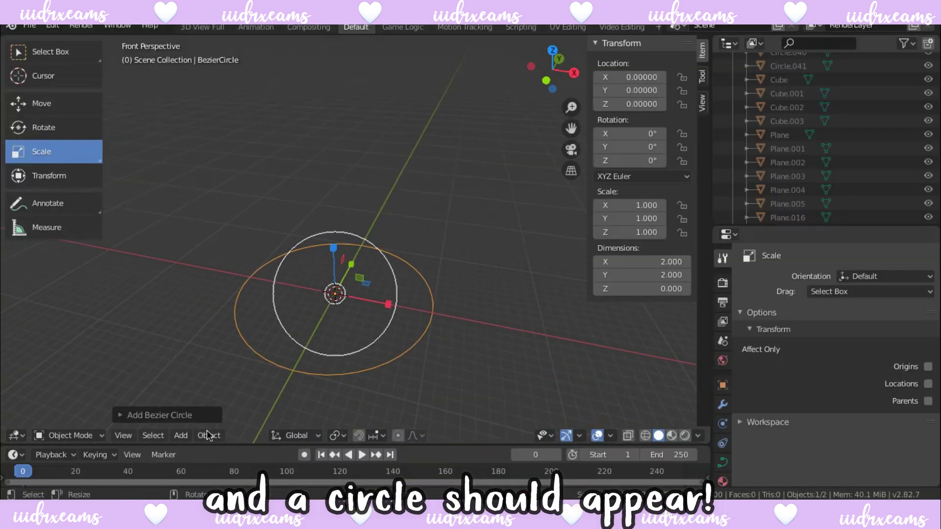
pyautogui.click(181, 435)
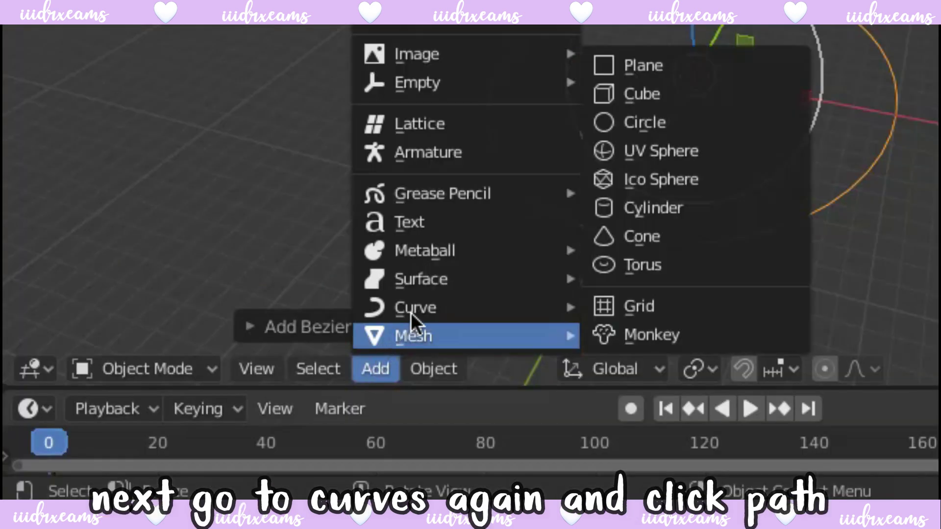
pyautogui.moveTo(441, 307)
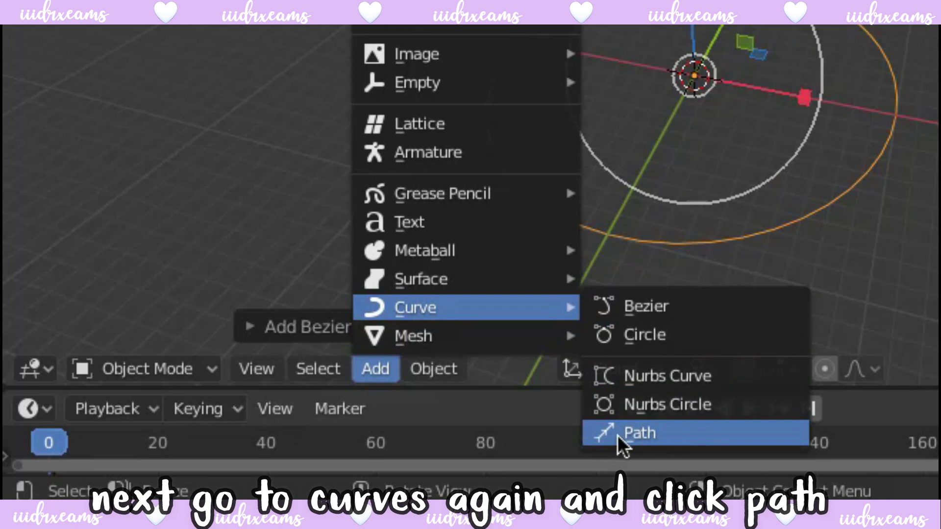
# Step: Add a NURBS path and move it above the circle to Y 1.64719, Z 1.12367
pyautogui.click(657, 432)
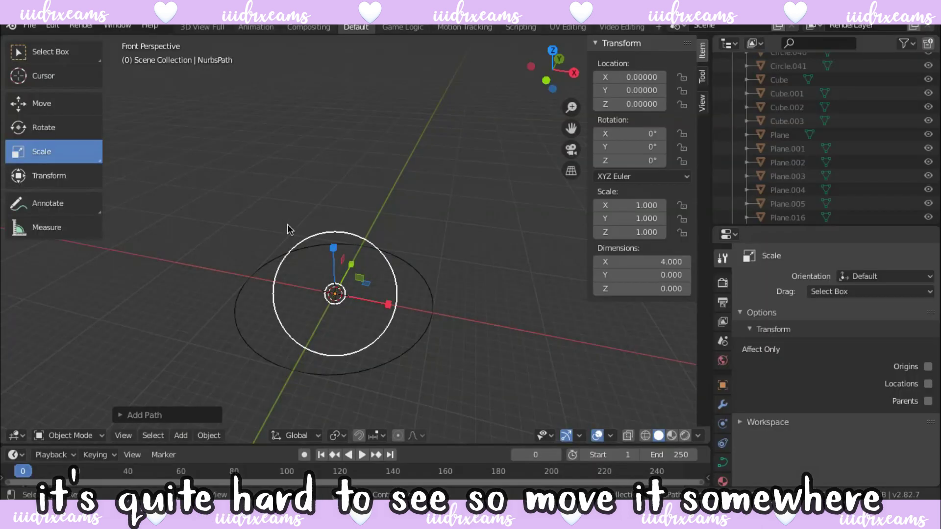
pyautogui.click(70, 110)
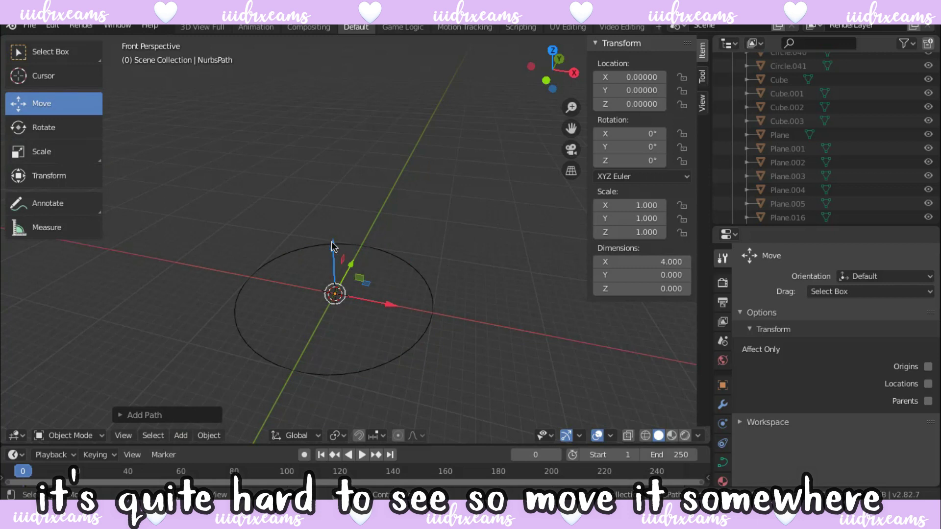
pyautogui.moveTo(334, 248); pyautogui.dragTo(359, 142)
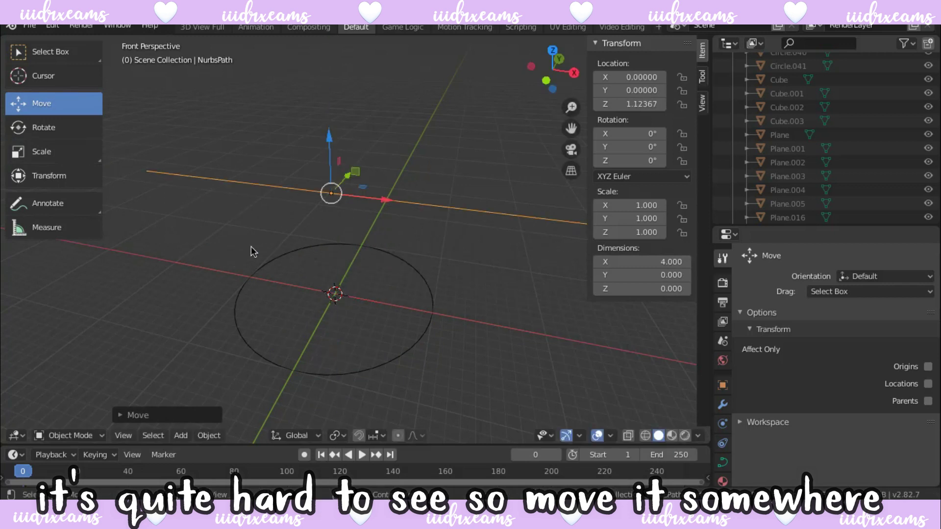
pyautogui.moveTo(349, 174); pyautogui.dragTo(393, 139)
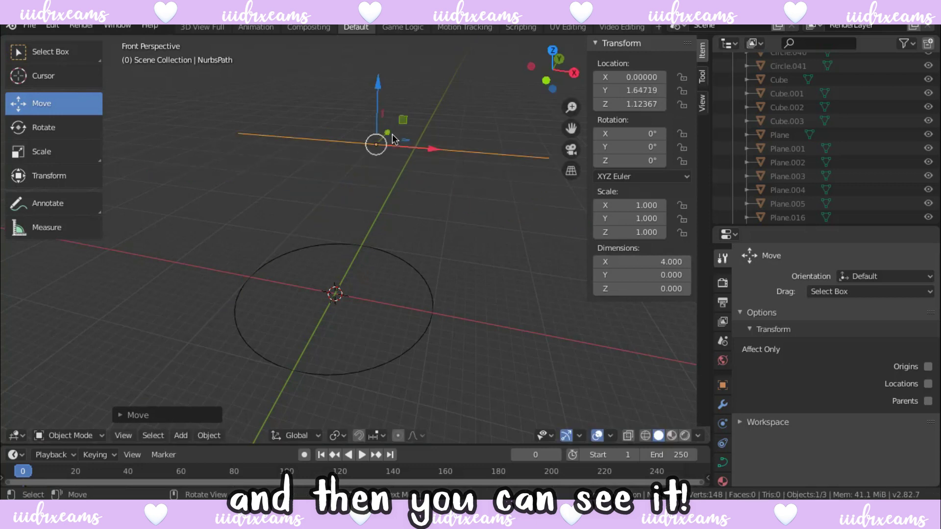
pyautogui.hotkey('shift', '`')
pyautogui.click(394, 139)
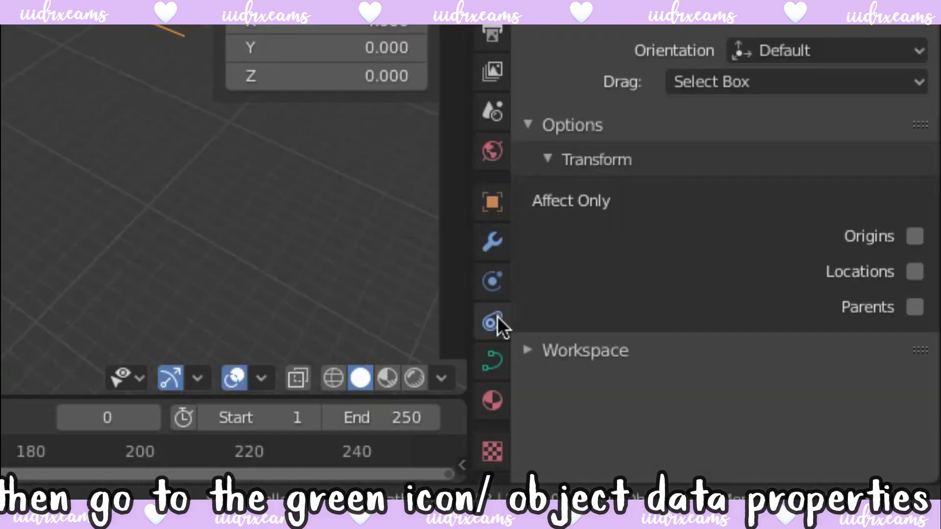
# Step: Set the path's Geometry > Bevel object to BezierCircle in Object Data Properties
pyautogui.click(496, 362)
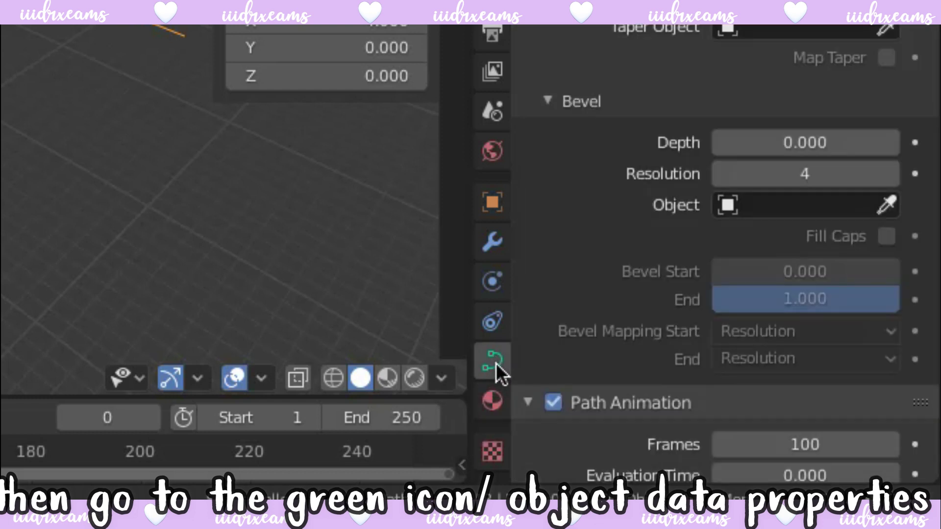
pyautogui.scroll(10, 734, 77)
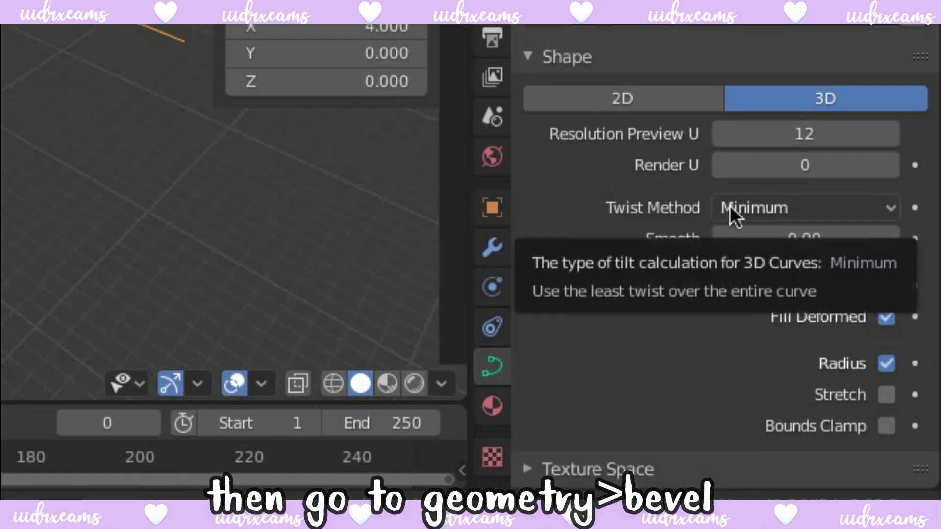
pyautogui.scroll(-4, 730, 206)
pyautogui.scroll(-2, 730, 206)
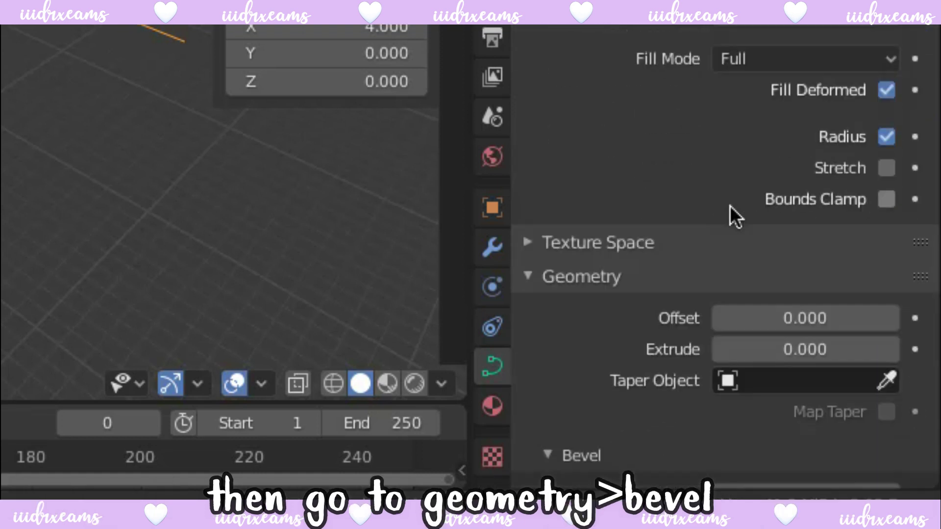
pyautogui.scroll(-4, 730, 205)
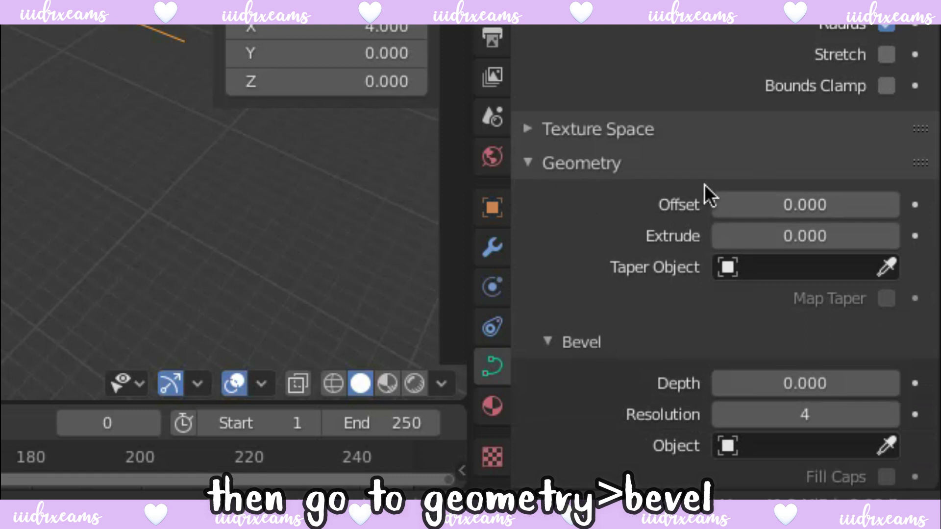
pyautogui.scroll(-3, 705, 185)
pyautogui.scroll(-3, 704, 185)
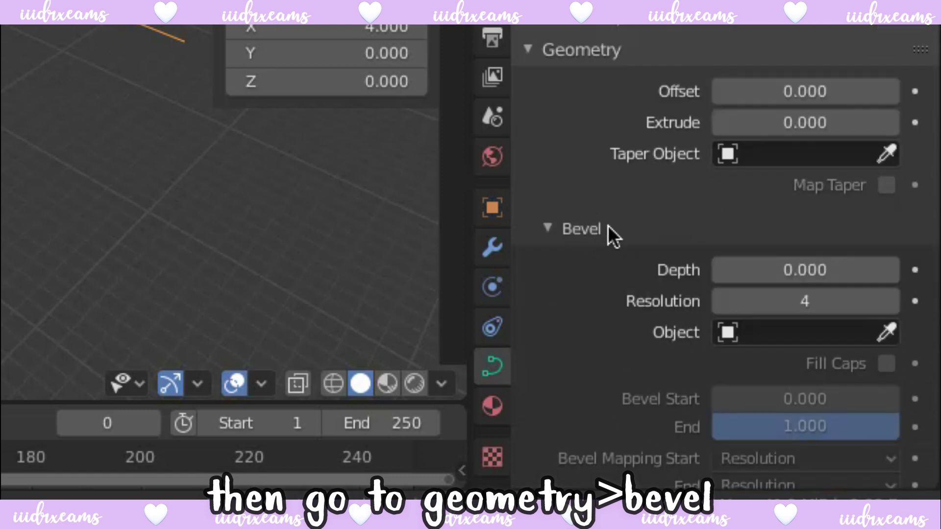
pyautogui.scroll(-5, 600, 233)
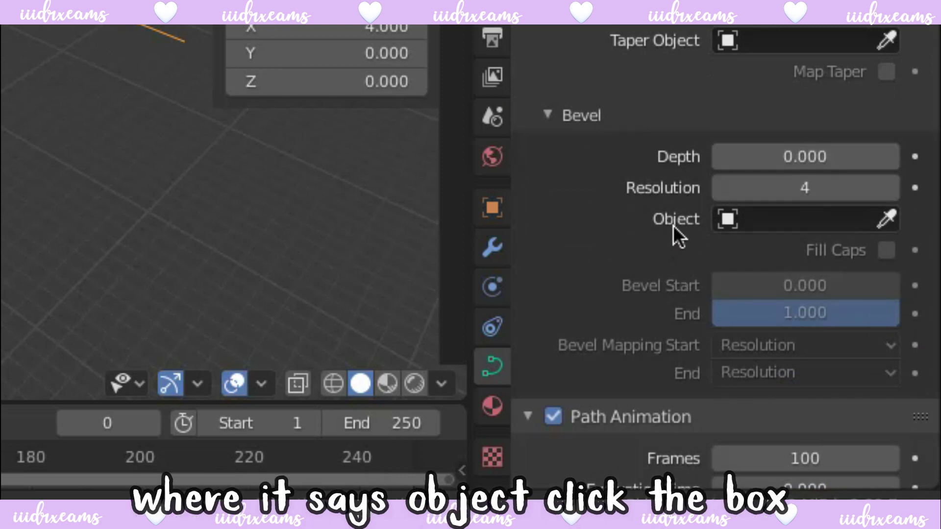
pyautogui.click(788, 225)
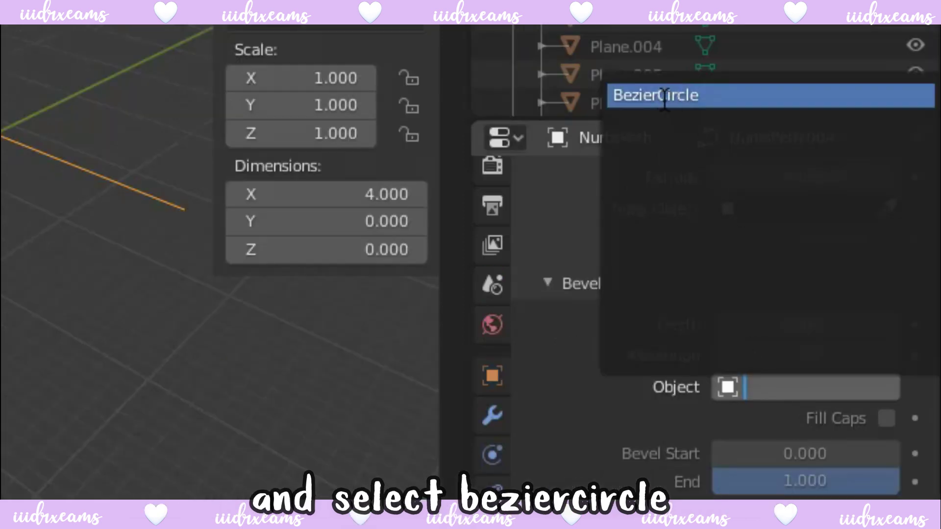
pyautogui.click(664, 95)
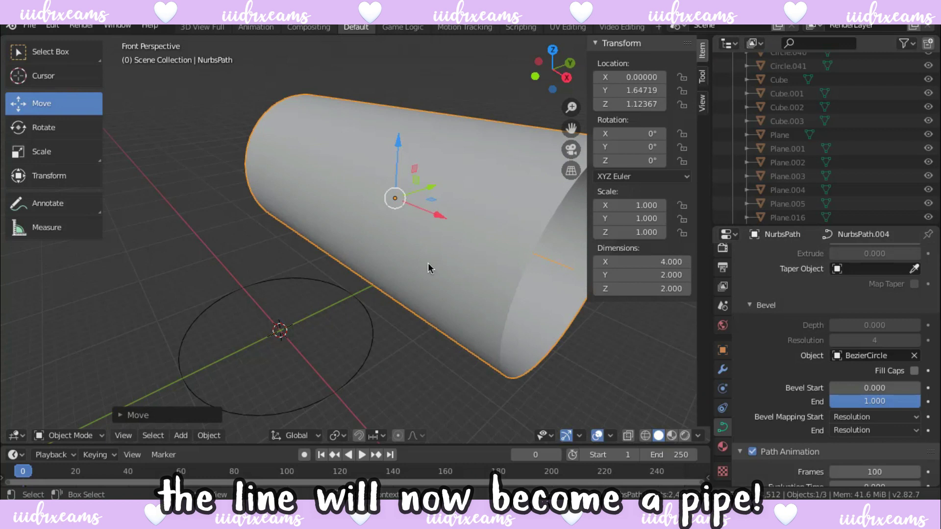
# Step: Select the Bezier circle and scale it down to 0.393 to thin the pipe
pyautogui.hotkey('shift', '`')
pyautogui.click(356, 244)
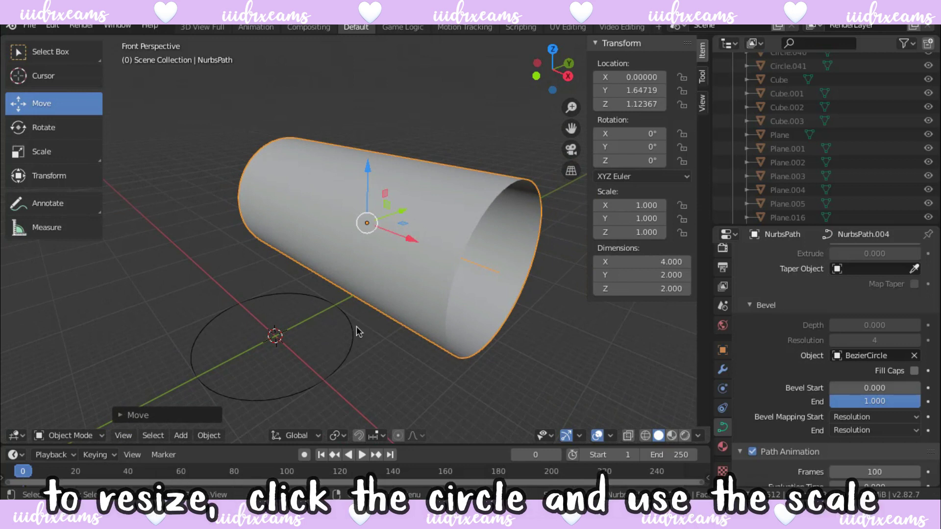
pyautogui.click(346, 355)
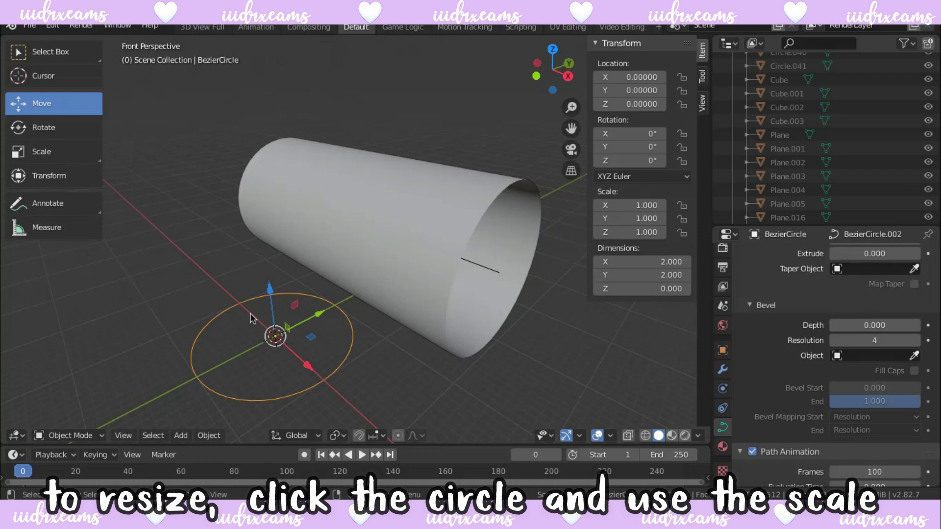
pyautogui.click(74, 160)
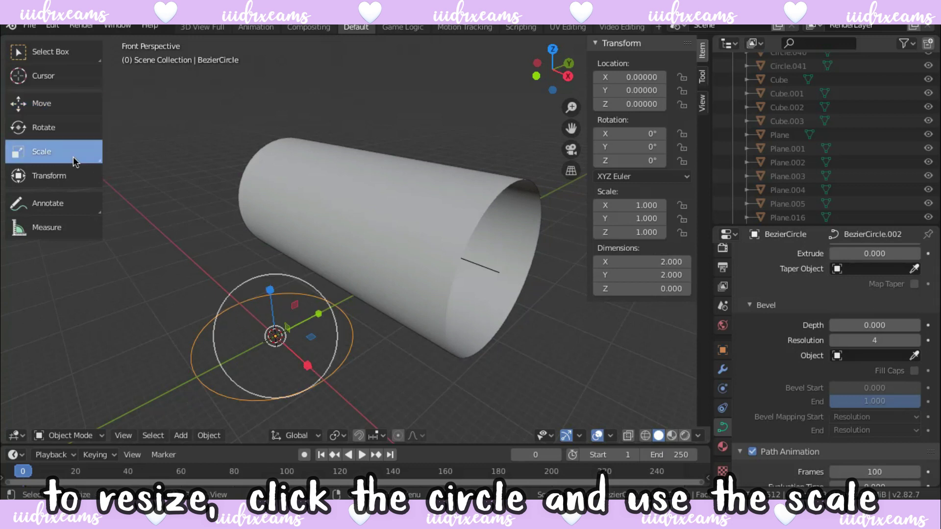
pyautogui.moveTo(316, 313)
pyautogui.mouseDown()
pyautogui.moveTo(306, 320)
pyautogui.moveTo(374, 193)
pyautogui.moveTo(326, 280)
pyautogui.moveTo(284, 327)
pyautogui.mouseUp()
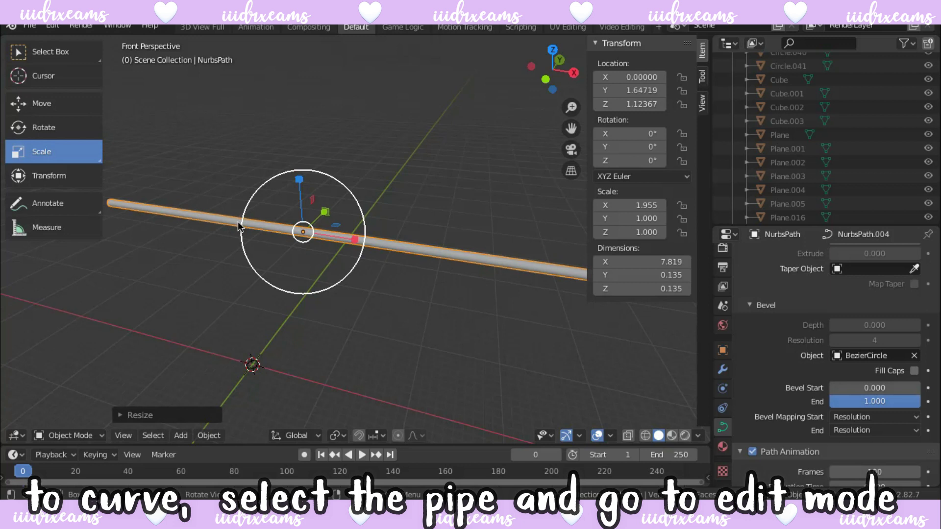
# Step: In Edit Mode, move the path's control points up and down to bend the pipe
pyautogui.click(90, 440)
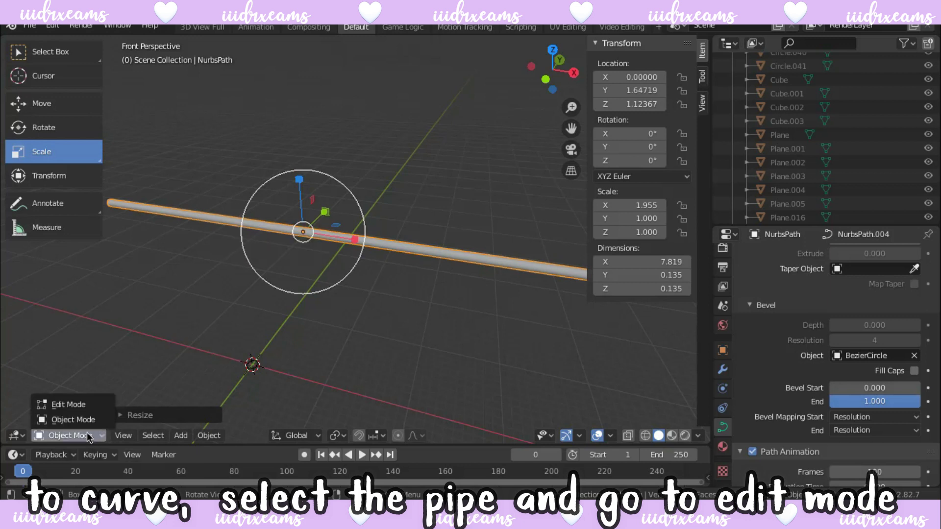
pyautogui.click(79, 408)
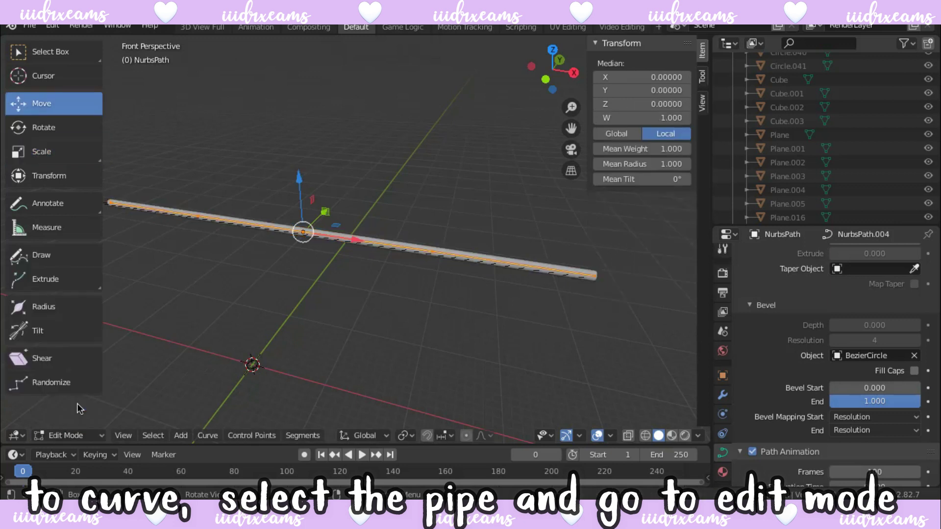
pyautogui.moveTo(241, 147)
pyautogui.mouseDown()
pyautogui.moveTo(248, 101)
pyautogui.moveTo(253, 165)
pyautogui.moveTo(259, 61)
pyautogui.mouseUp()
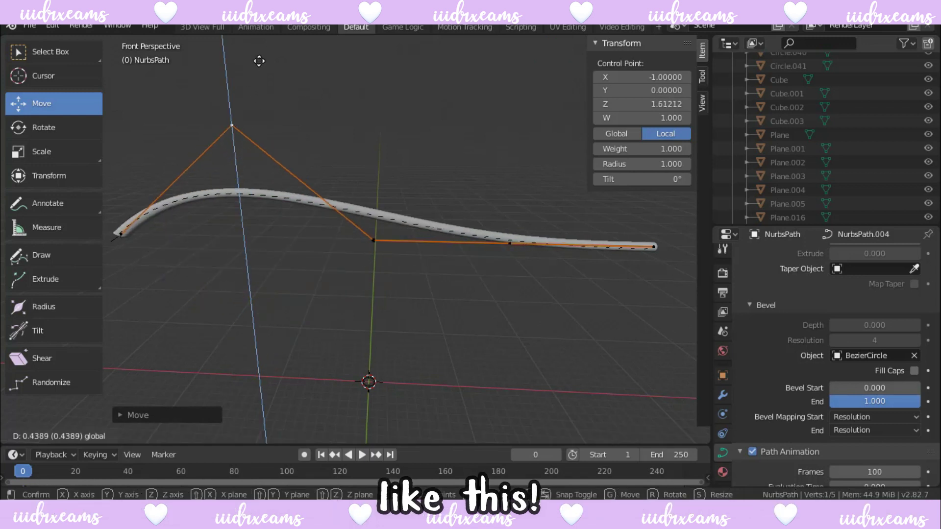
pyautogui.hotkey('alt', 'a')
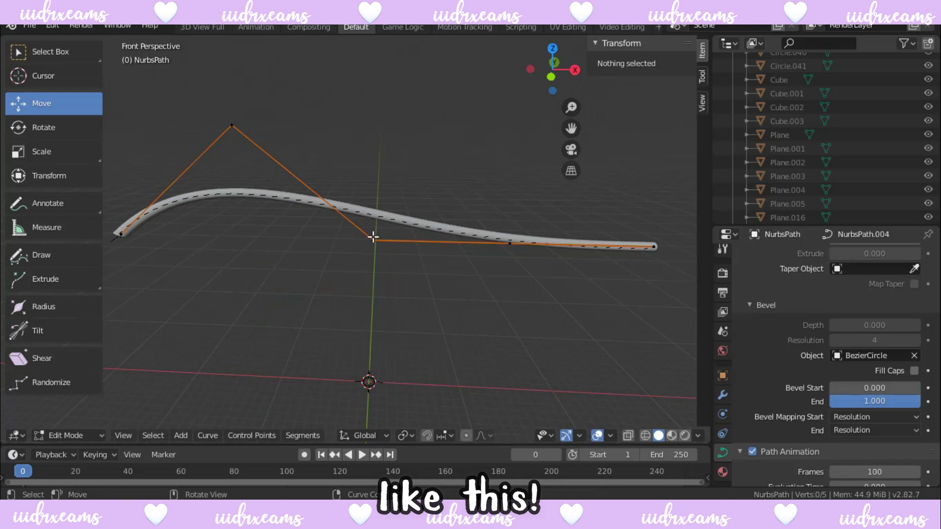
pyautogui.click(375, 240)
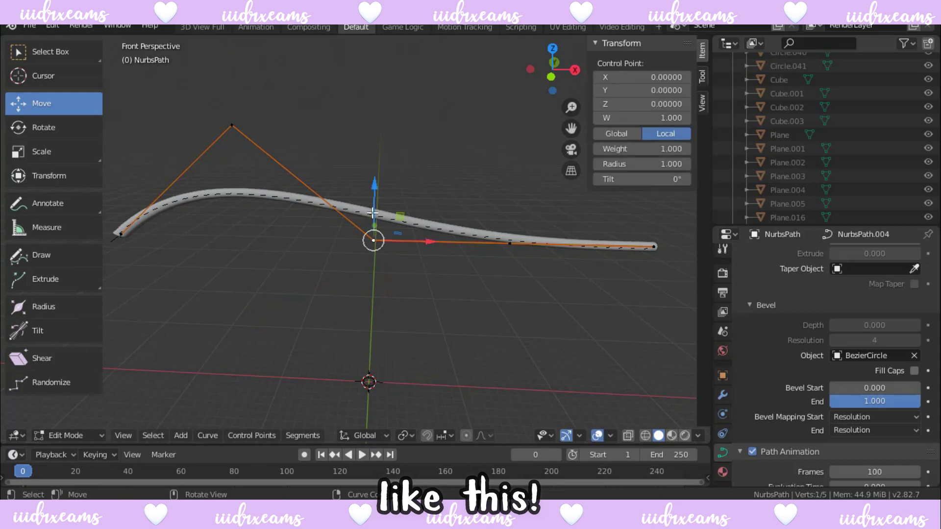
pyautogui.moveTo(377, 189)
pyautogui.mouseDown()
pyautogui.moveTo(383, 281)
pyautogui.moveTo(406, 75)
pyautogui.moveTo(390, 256)
pyautogui.moveTo(375, 300)
pyautogui.mouseUp()
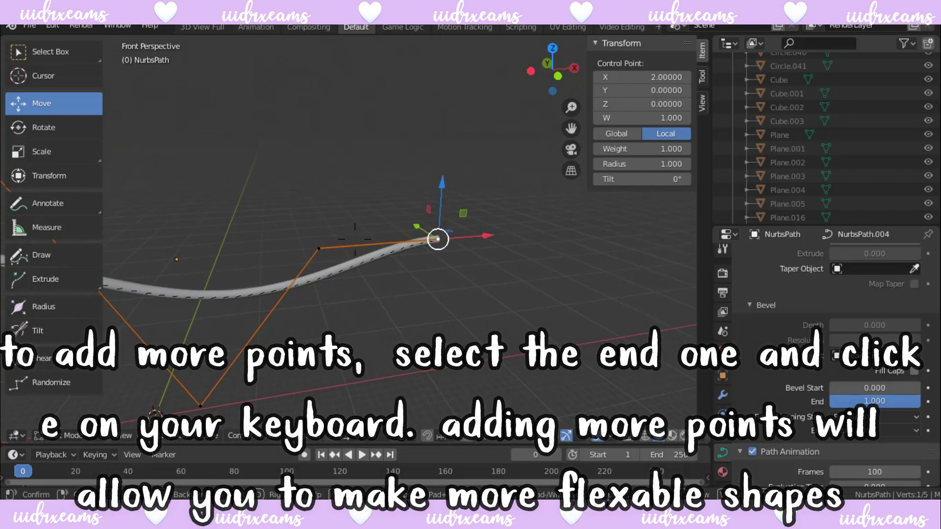
# Step: Extrude a new end point, lifting it slightly to extend the S-curve
pyautogui.press('e')
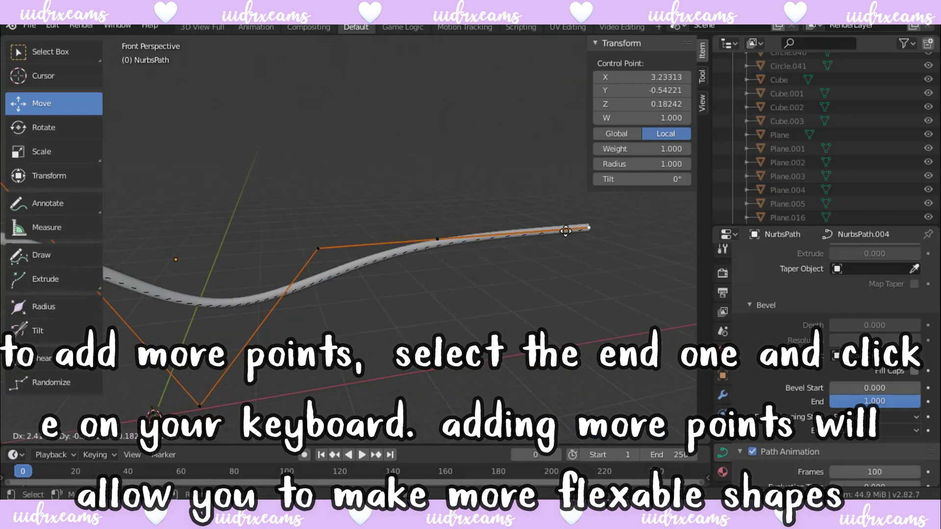
pyautogui.click(573, 263)
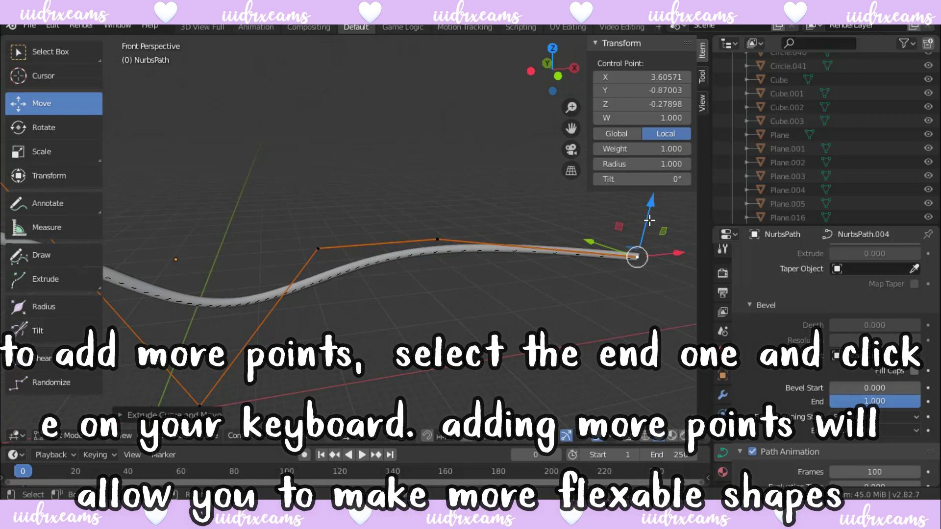
pyautogui.moveTo(649, 218); pyautogui.dragTo(471, 136)
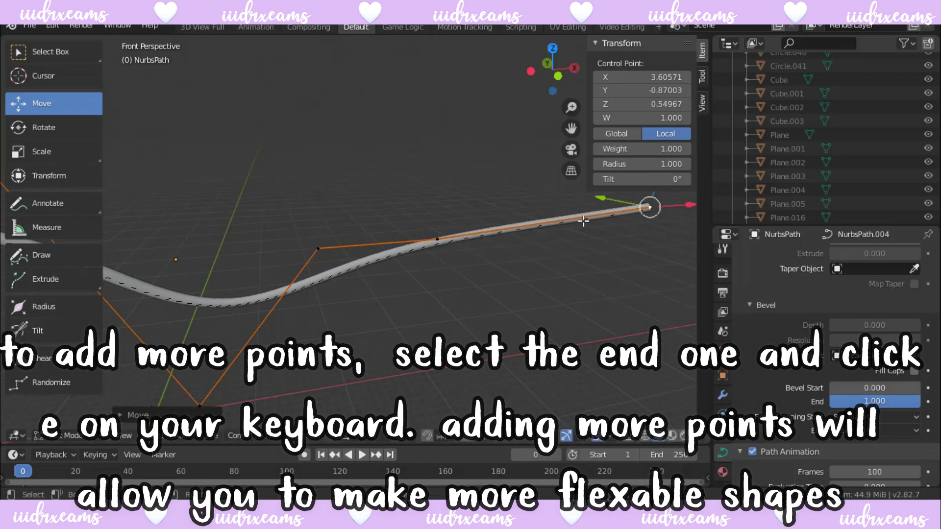
pyautogui.hotkey('shift', '`')
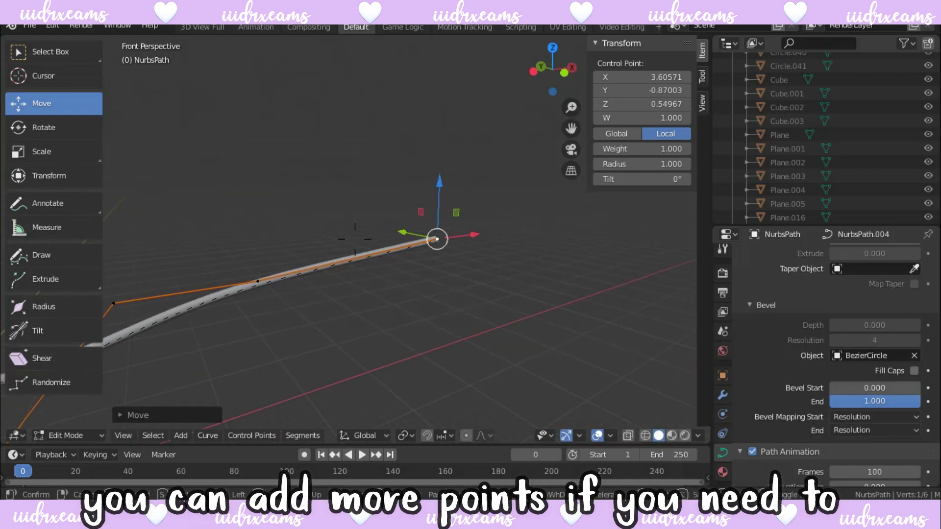
pyautogui.click(330, 246)
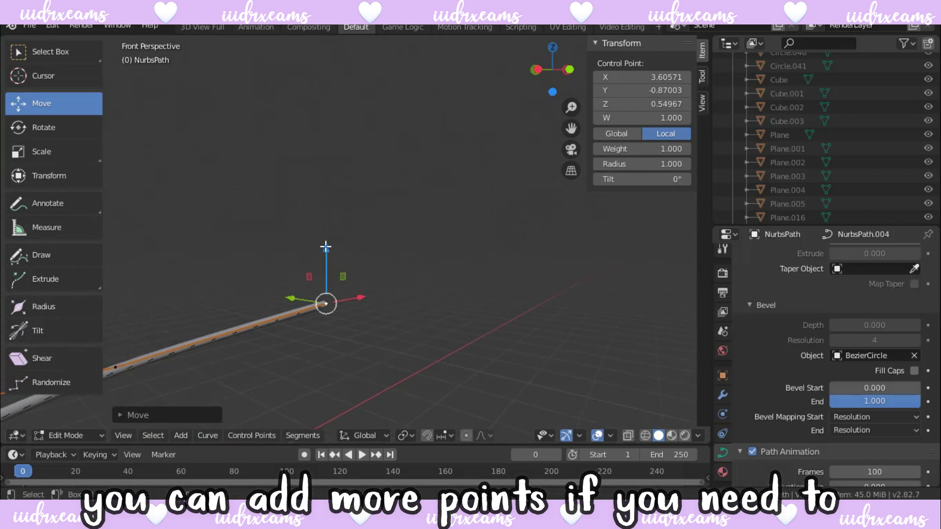
pyautogui.click(326, 247)
pyautogui.click(325, 303)
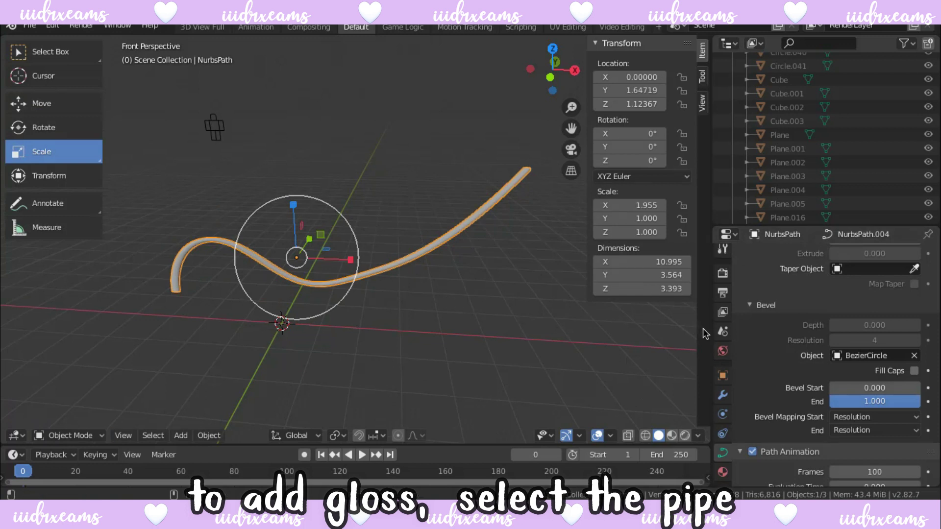
# Step: Add a new material, Material.001, to the pipe with a Glossy BSDF surface shader
pyautogui.scroll(-2, 723, 333)
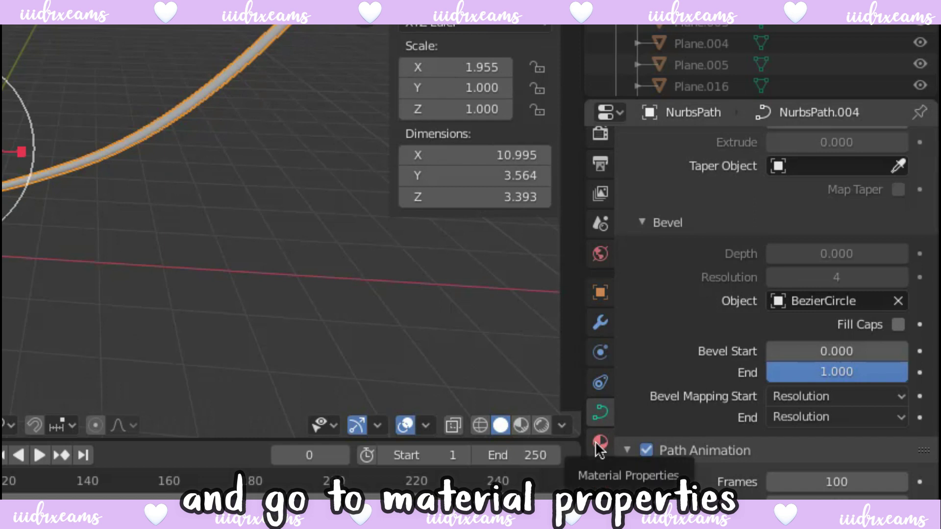
pyautogui.click(605, 446)
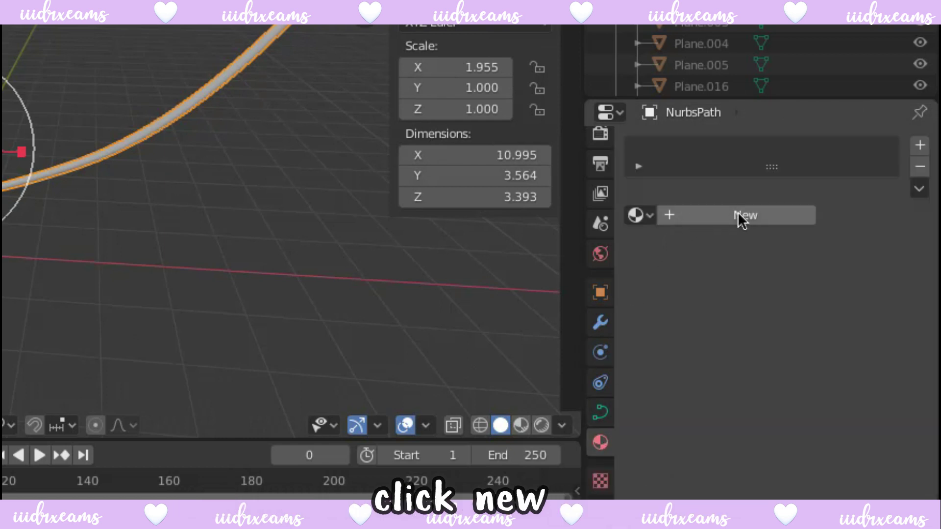
pyautogui.click(707, 216)
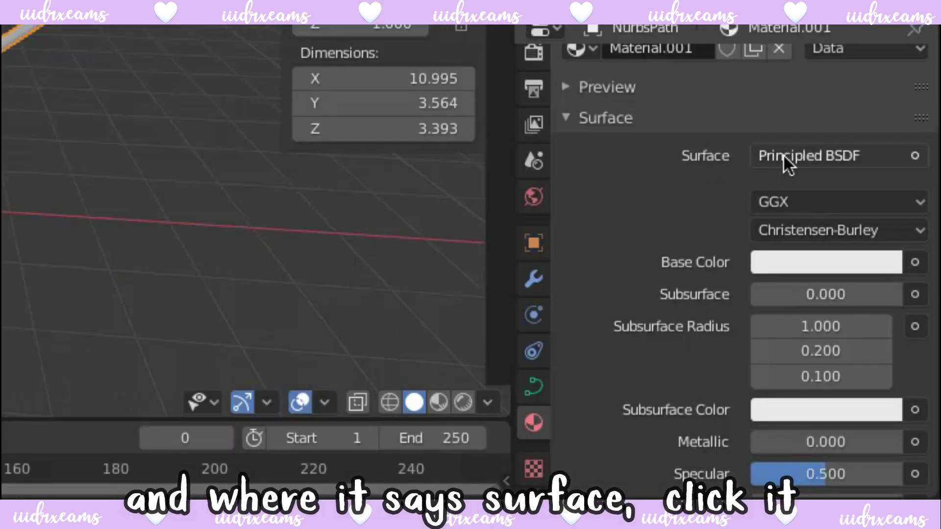
pyautogui.click(786, 156)
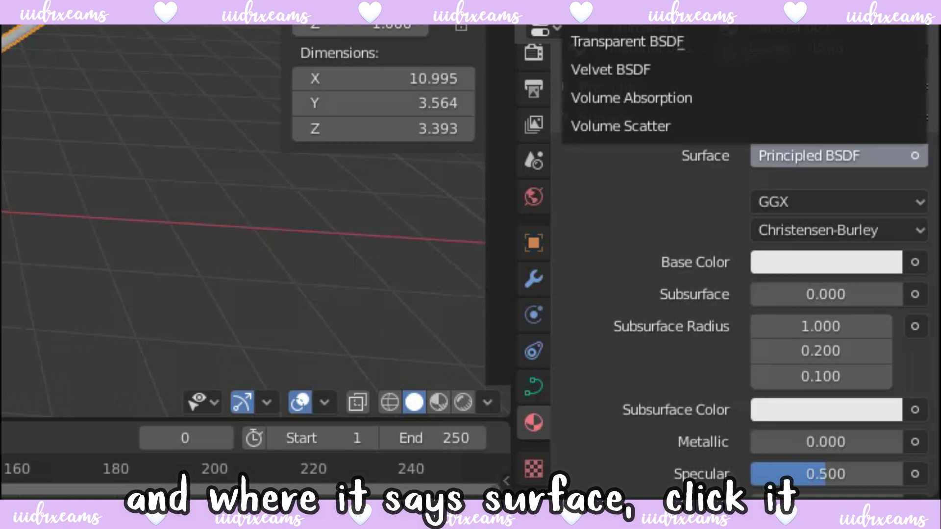
pyautogui.scroll(5, 739, 187)
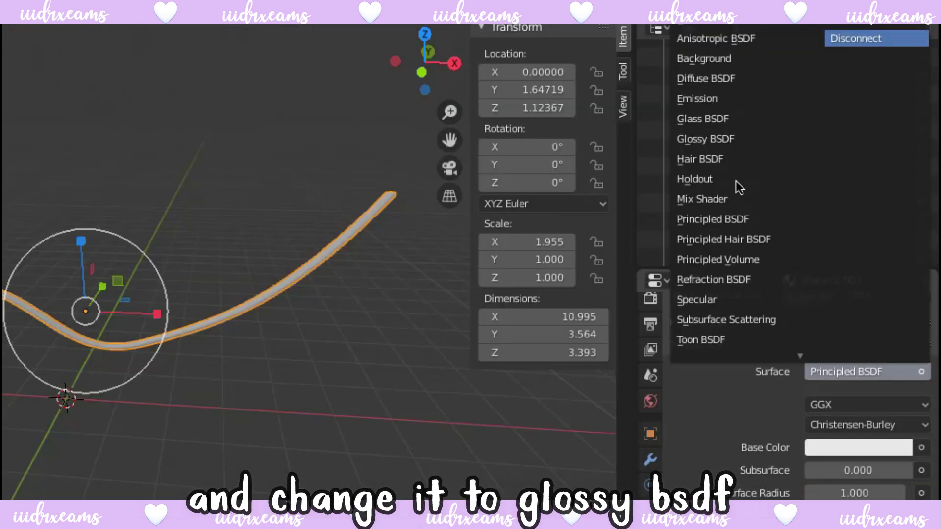
pyautogui.click(708, 141)
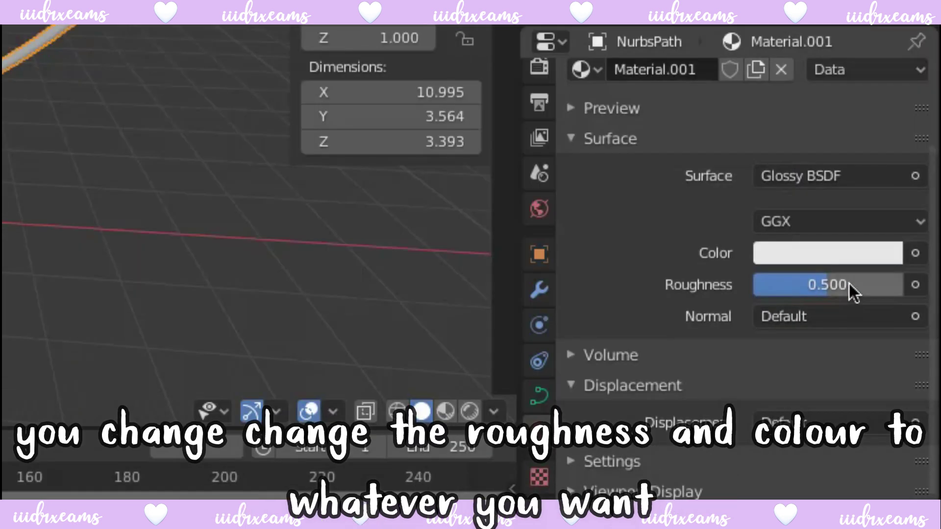
# Step: Set the Glossy BSDF roughness to 0 and its colour to light pink
pyautogui.click(862, 456)
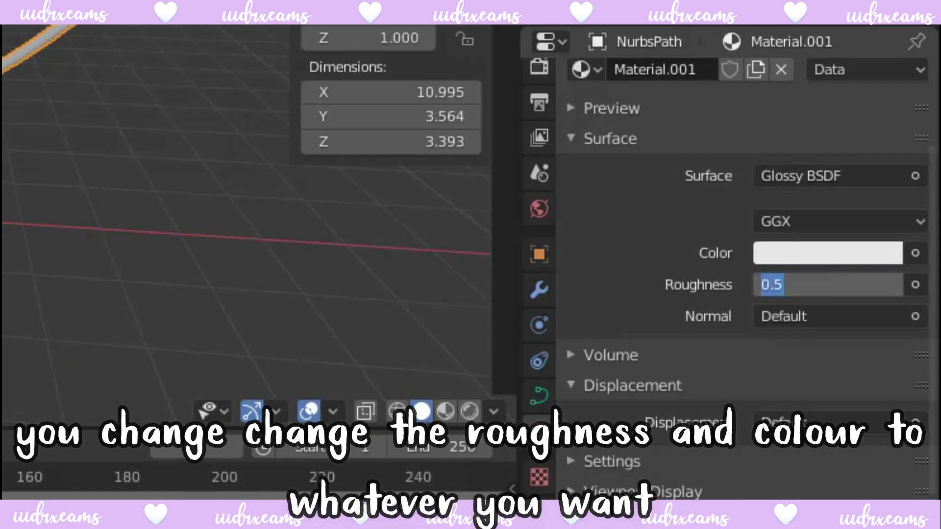
pyautogui.write('0')
pyautogui.press('Return')
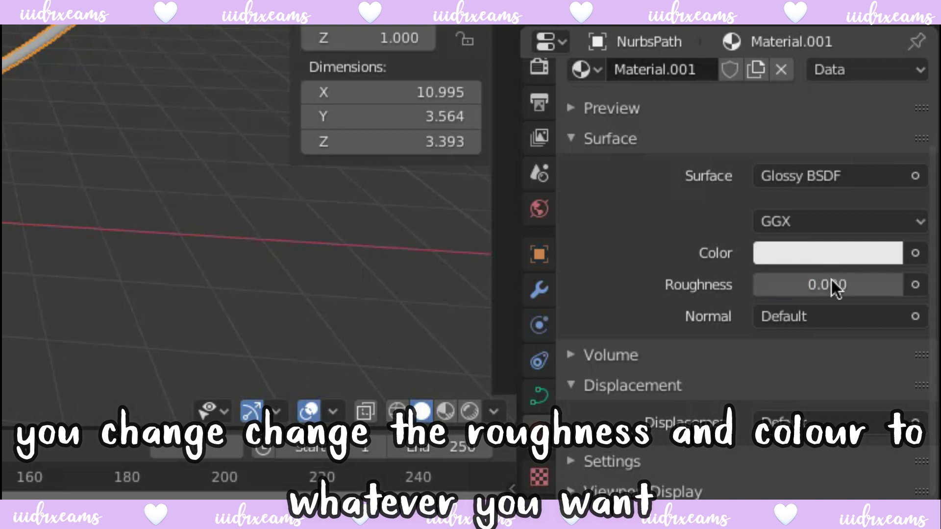
pyautogui.click(801, 252)
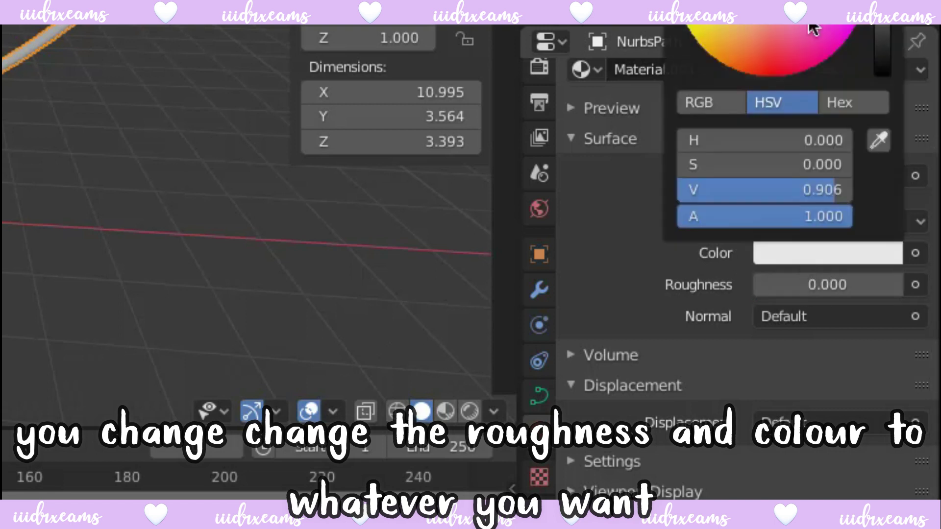
pyautogui.moveTo(772, 49); pyautogui.dragTo(774, 54)
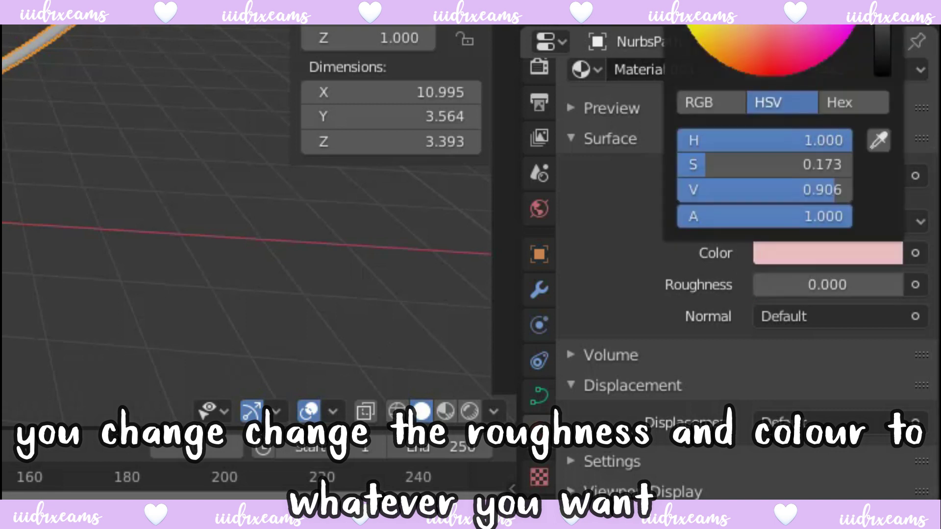